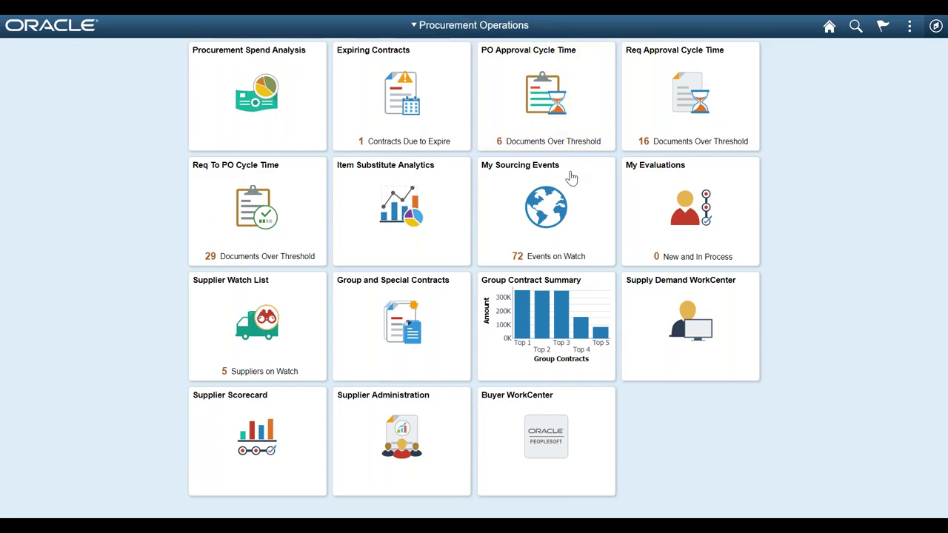
Open the PO Approval Cycle Time page and check the related actions available for the first purchase order.
click(539, 101)
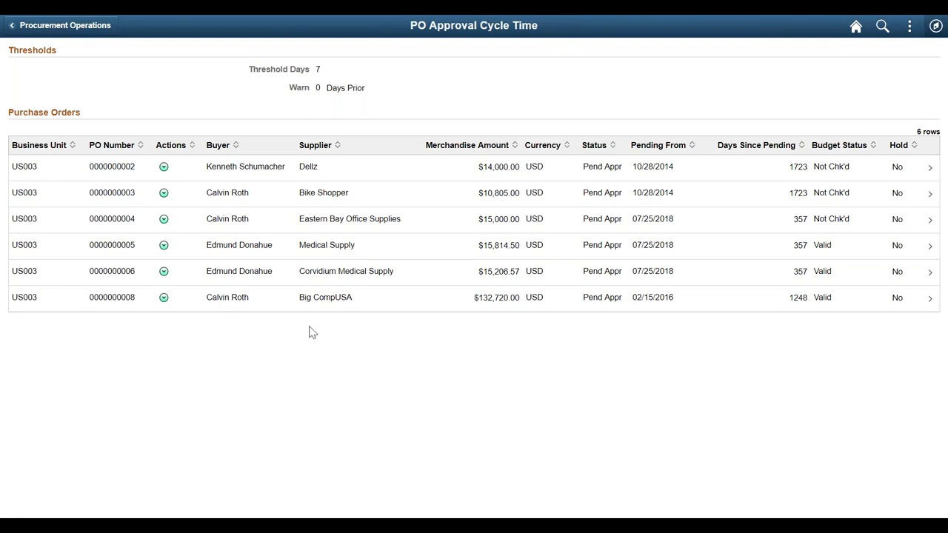
click(163, 169)
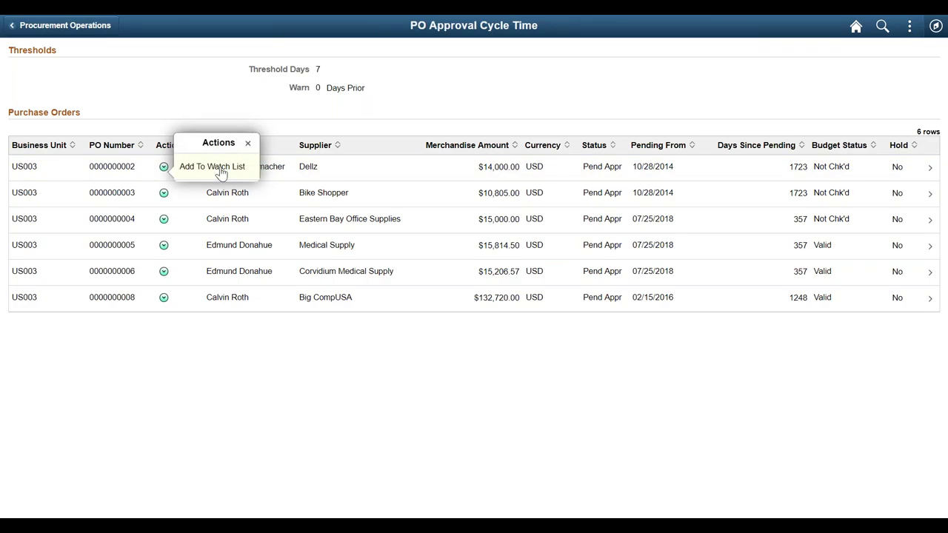
click(349, 382)
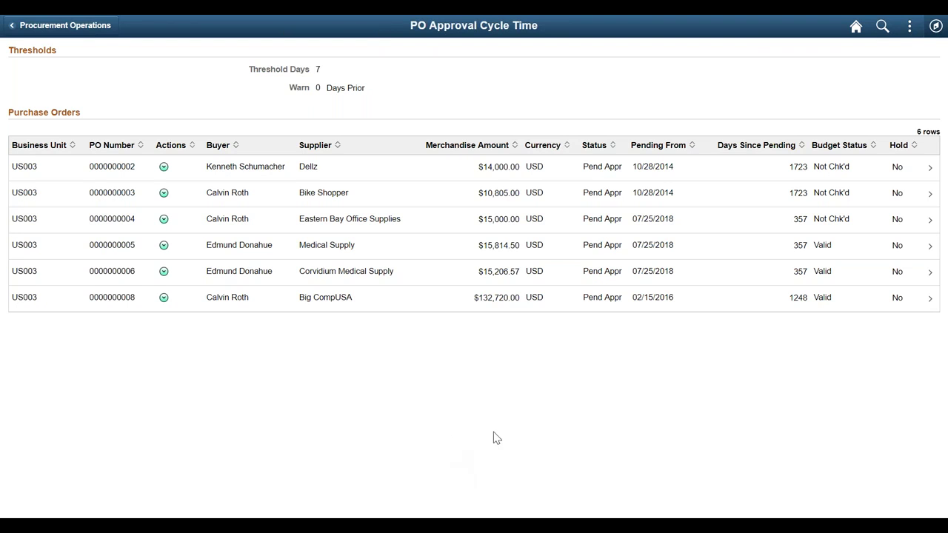
Open the Manage Related Content Service page from the saved favorites.
click(935, 26)
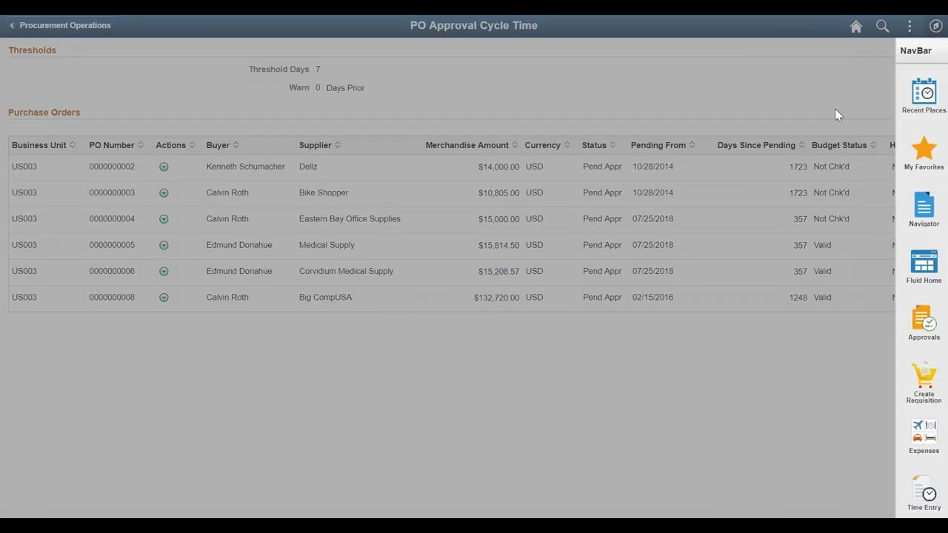
click(931, 160)
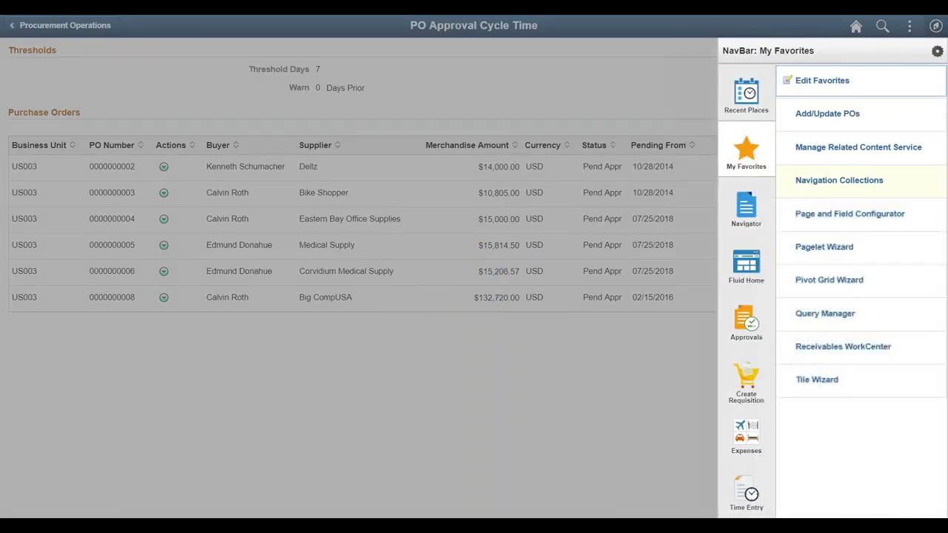
click(838, 155)
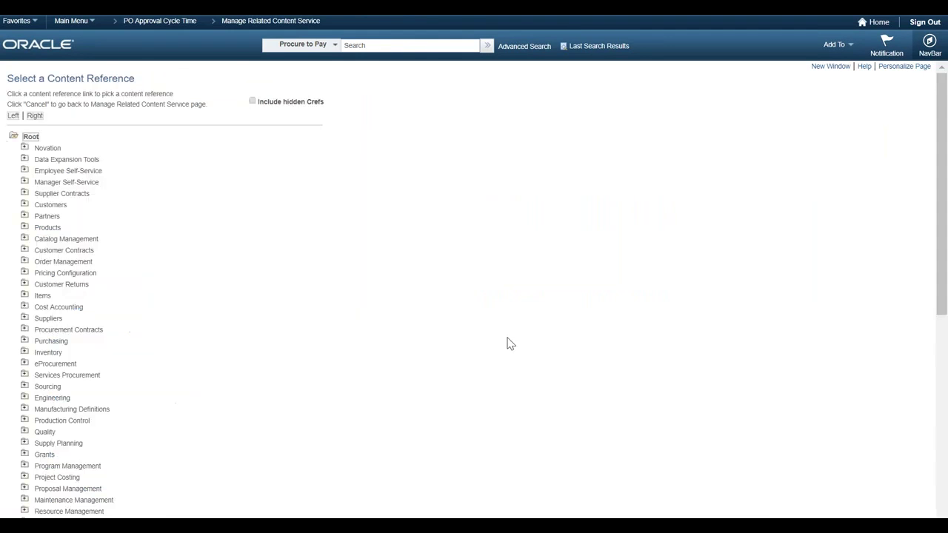
Include hidden content references and select PO Approval Cycle Time under Fluid Structure Content > Fluid Pages > Procurement Operations.
click(252, 102)
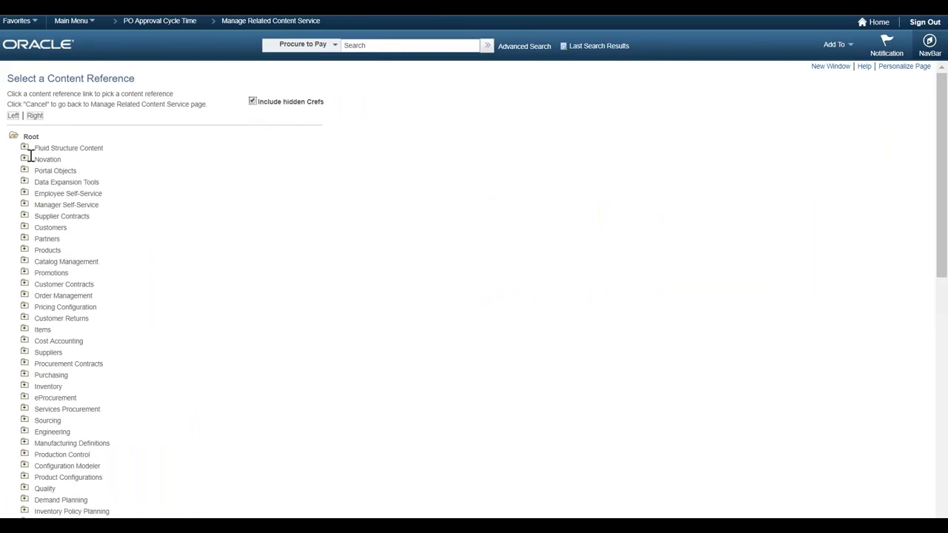
click(23, 149)
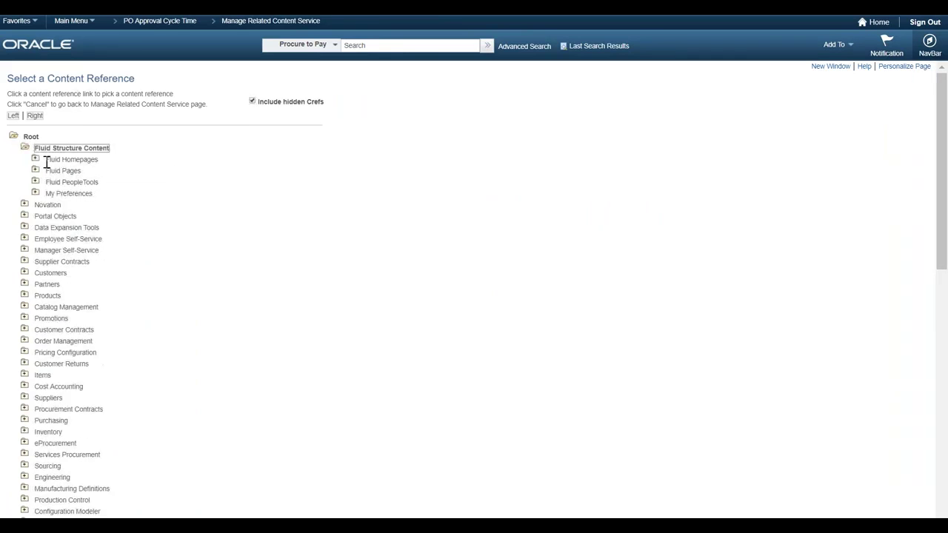
click(35, 171)
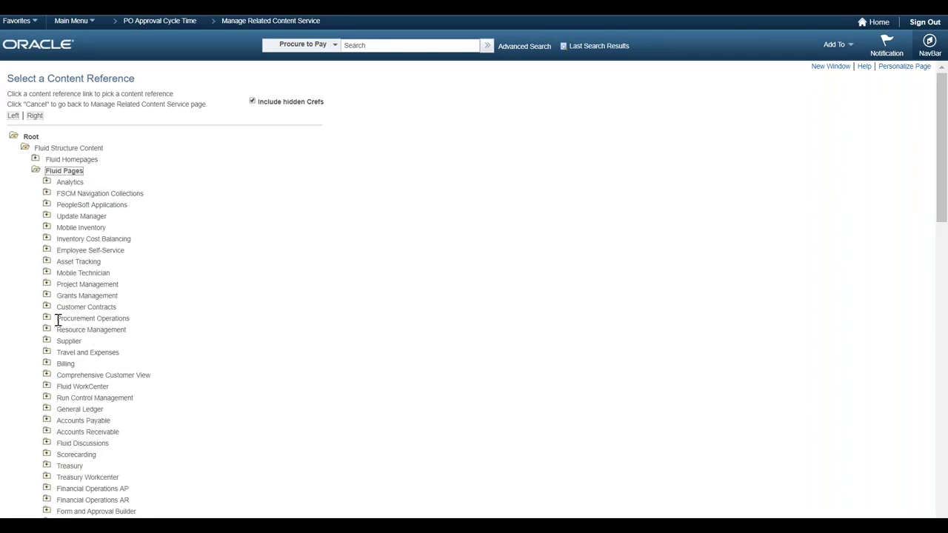
click(47, 318)
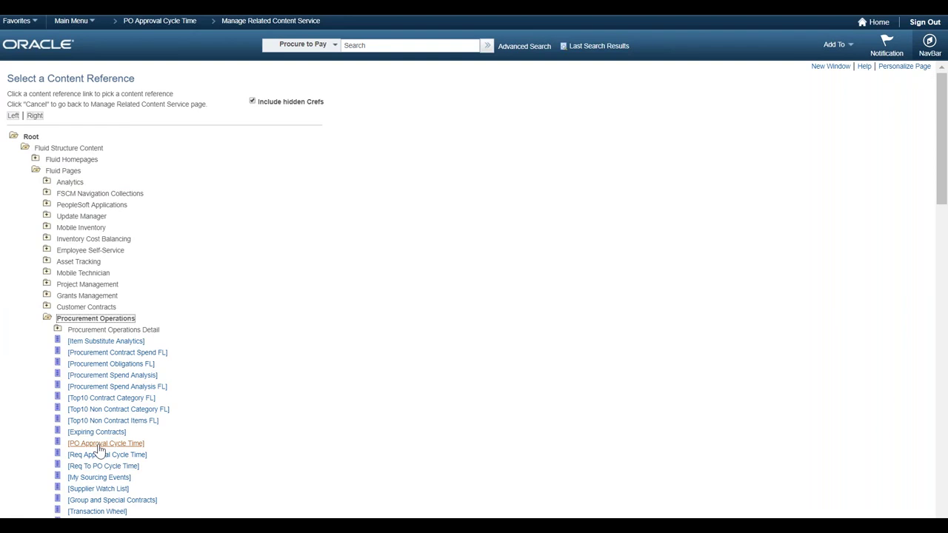
click(99, 445)
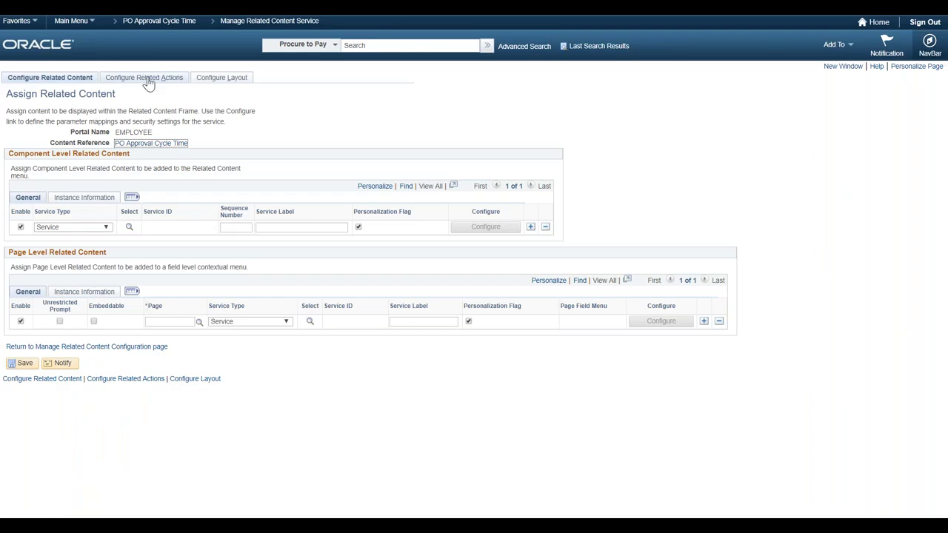
Add a page-level related action for page PO_POAPP_FL with the service type Content Reference.
click(147, 83)
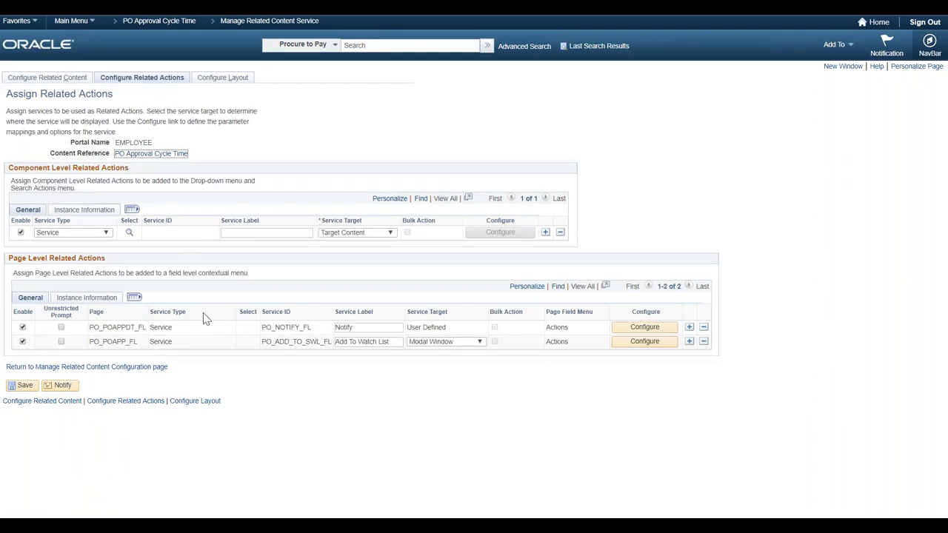
click(689, 343)
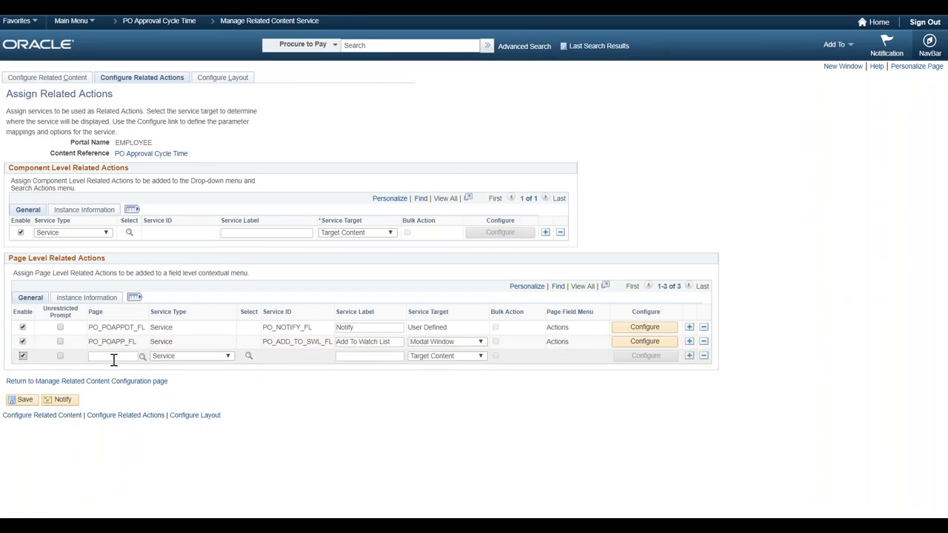
text(PO_PO)
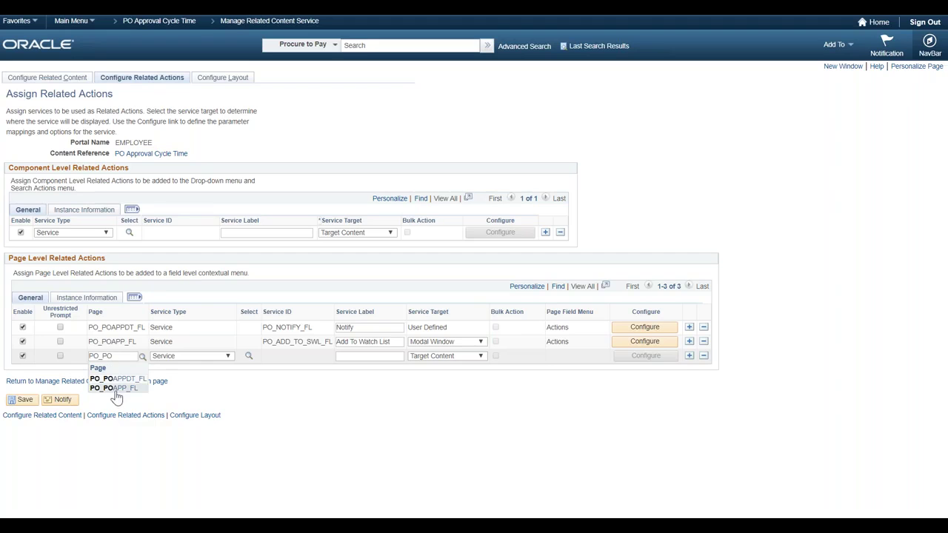
click(115, 388)
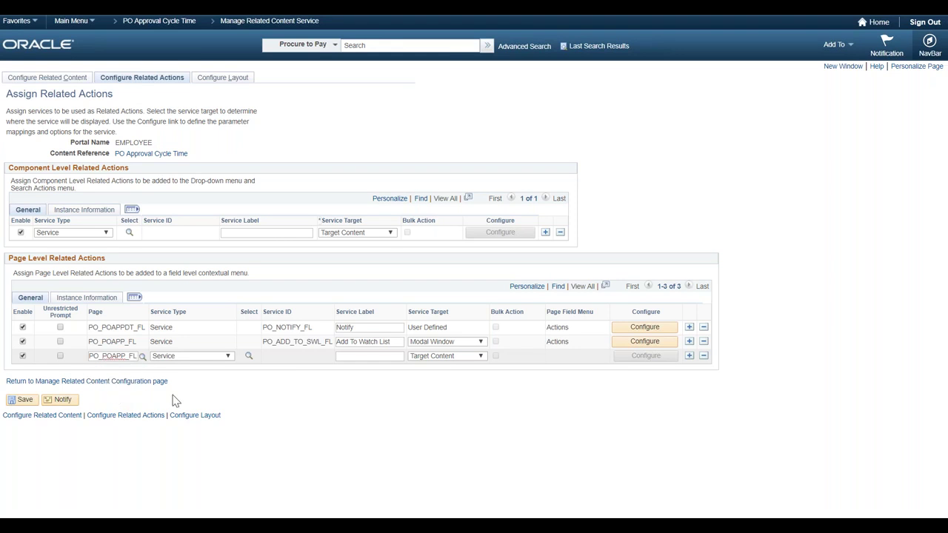
click(220, 356)
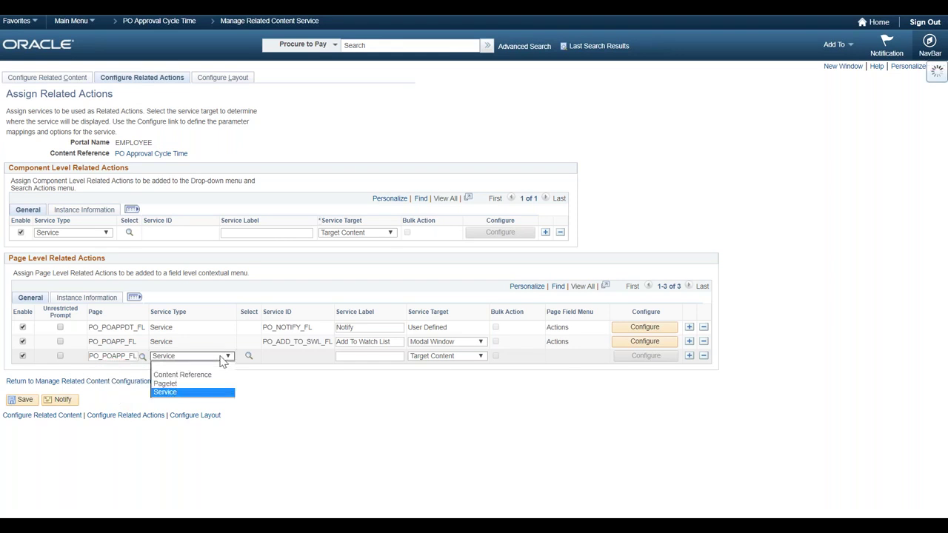
click(210, 376)
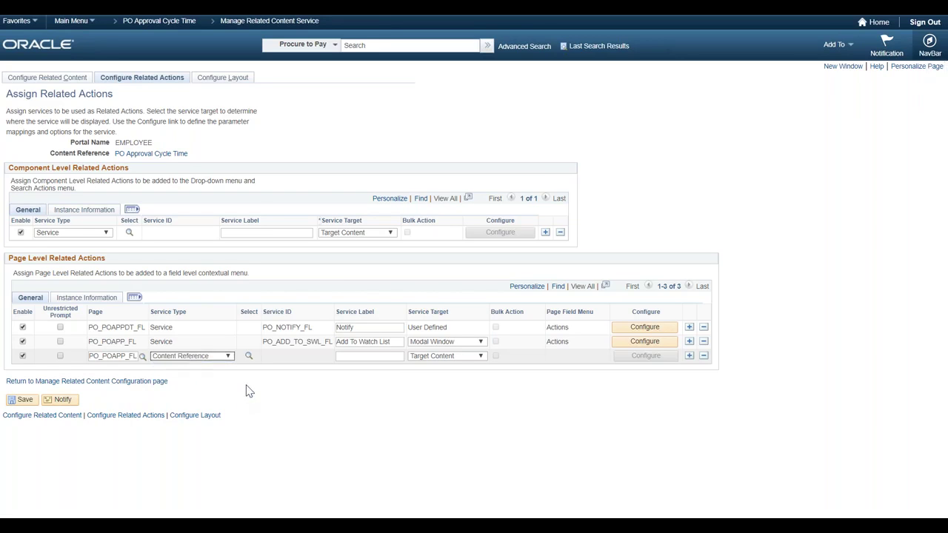
Assign the Add/Update POs content reference from Purchasing > Purchase Orders to the new related action.
click(249, 356)
click(249, 356)
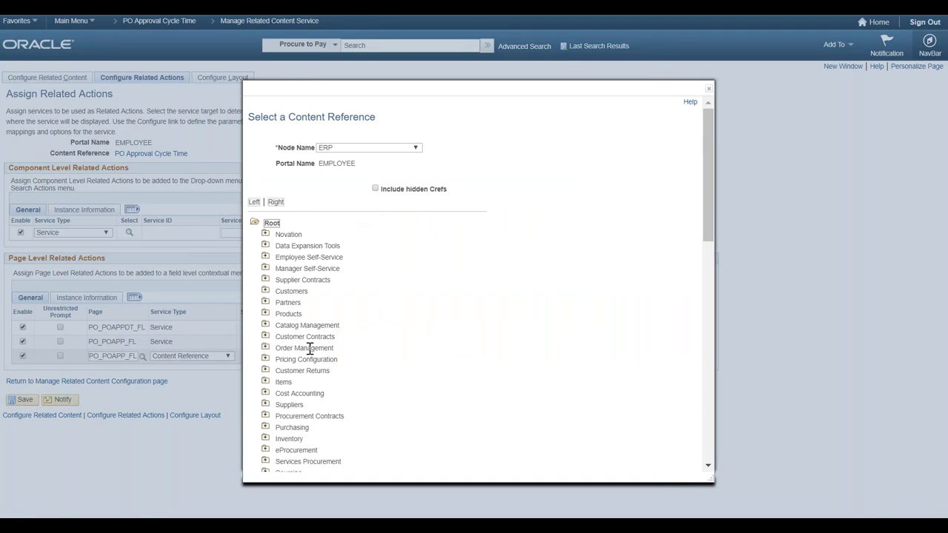
click(266, 428)
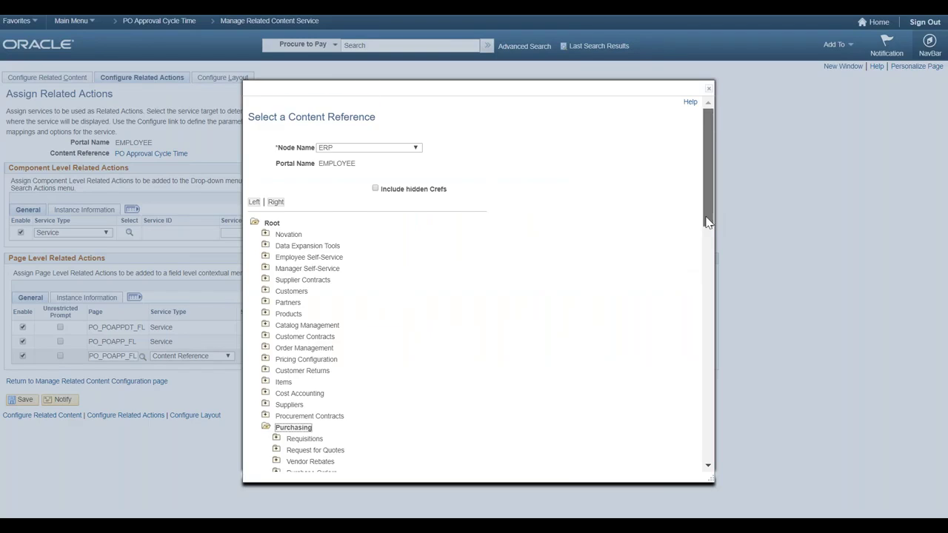
drag(704, 211, 708, 252)
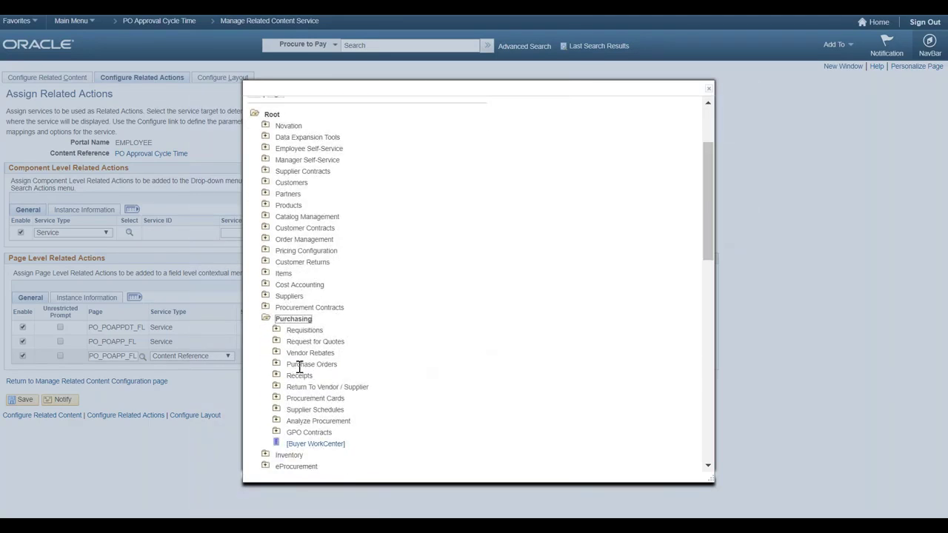
click(275, 364)
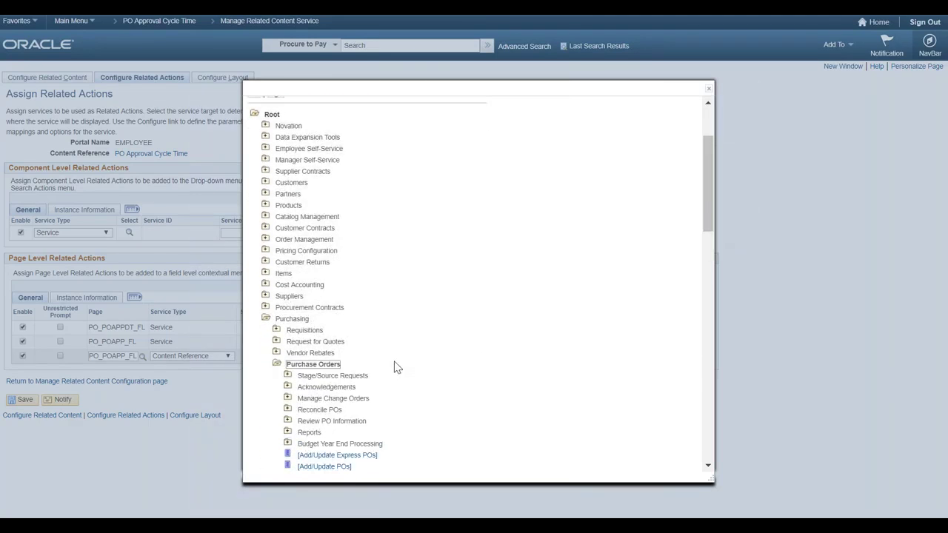
click(330, 467)
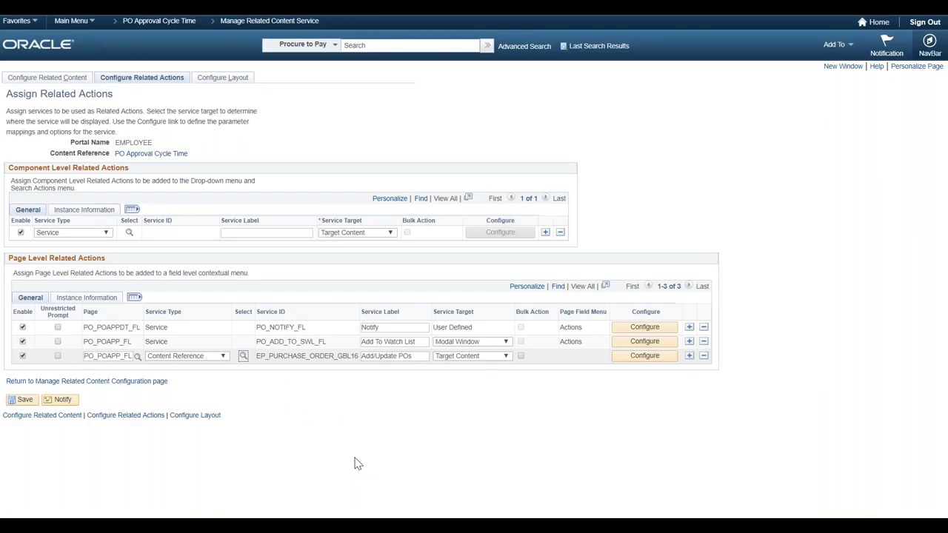
In the new action's service configuration, set the mapping type of BUSINESS_UNIT and PO_ID to Page Field.
click(644, 355)
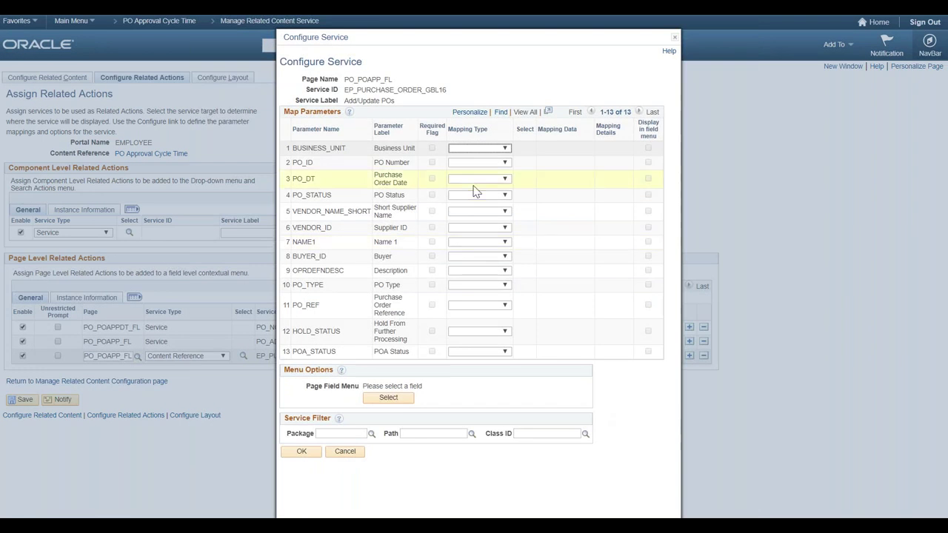
click(506, 150)
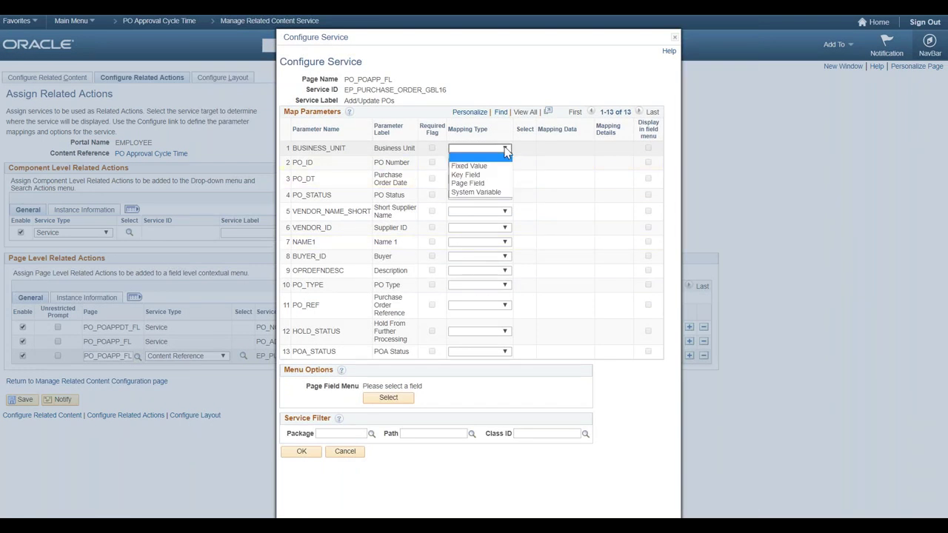
click(483, 184)
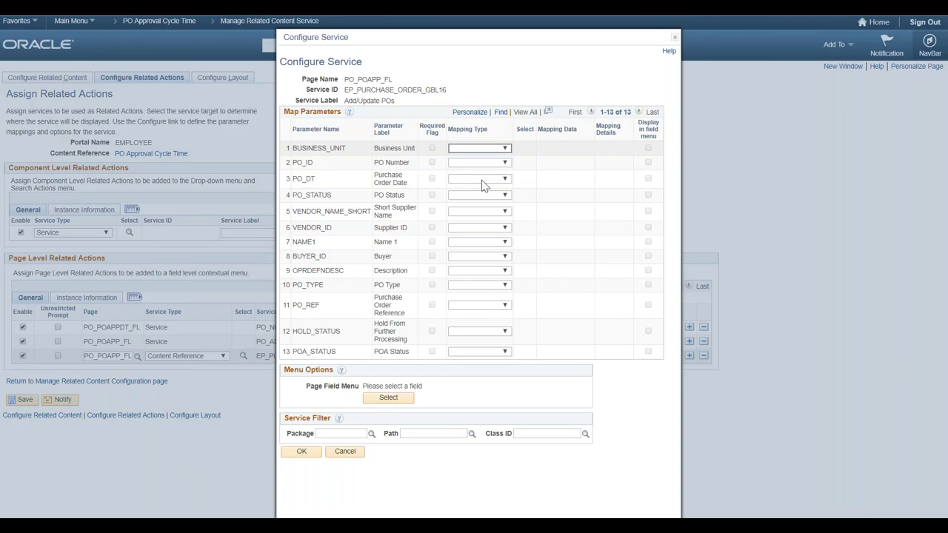
click(487, 163)
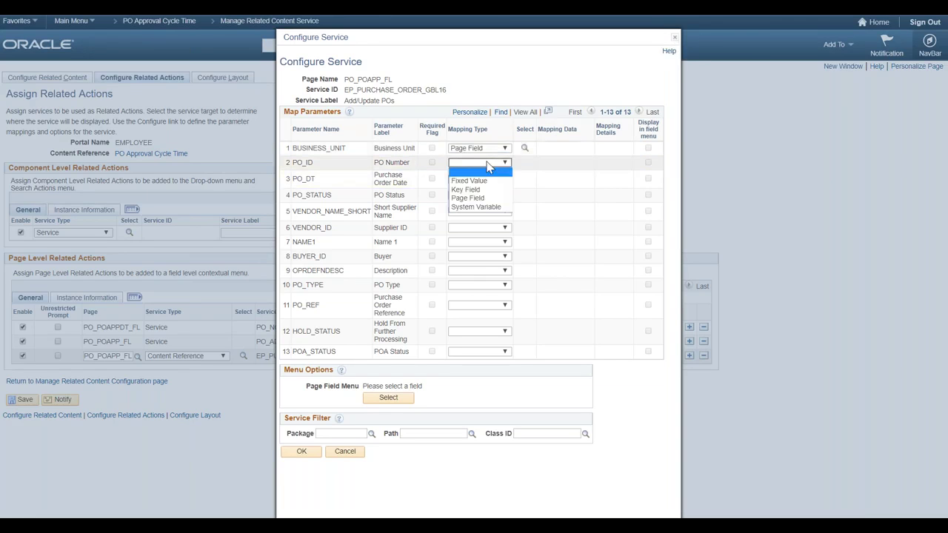
click(482, 197)
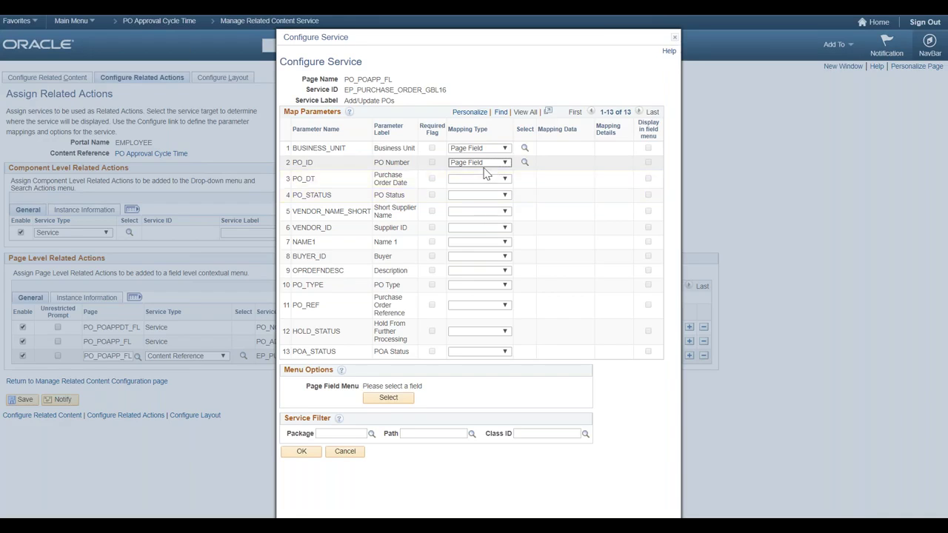
Map BUSINESS_UNIT to the Business Unit page field and PO_ID to the PO Number page field.
click(524, 149)
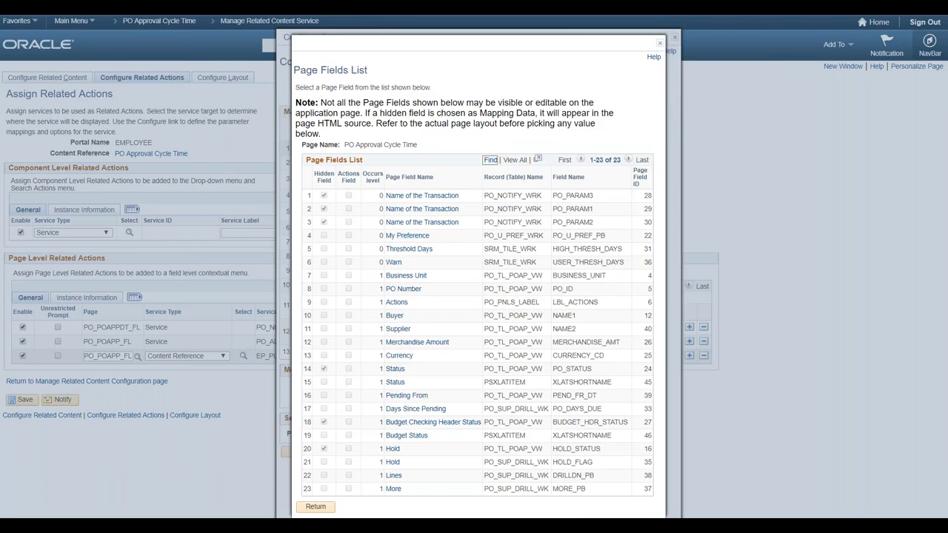
click(405, 275)
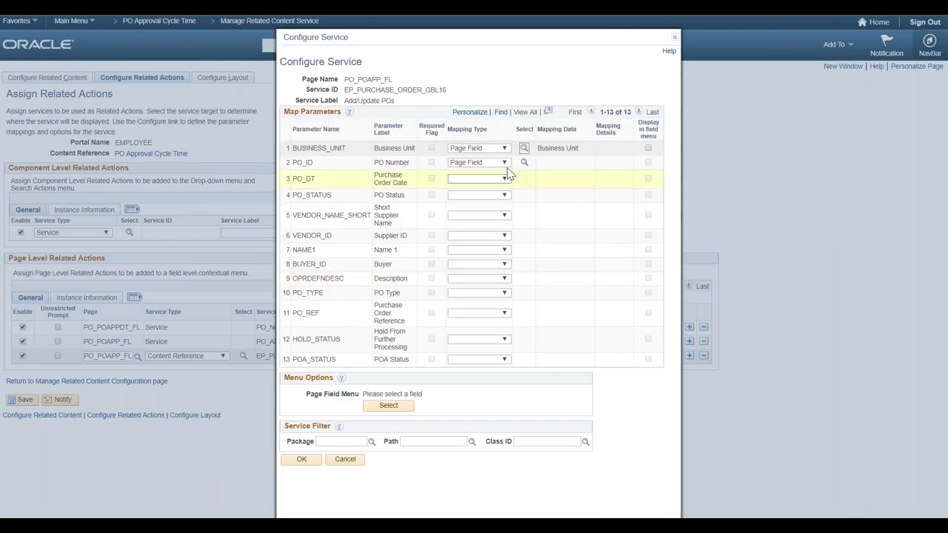
click(524, 163)
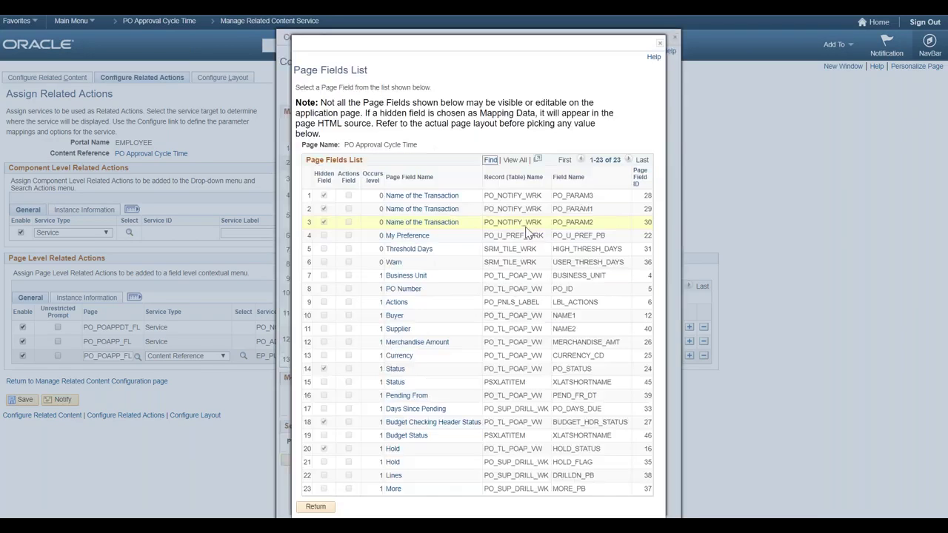
click(403, 288)
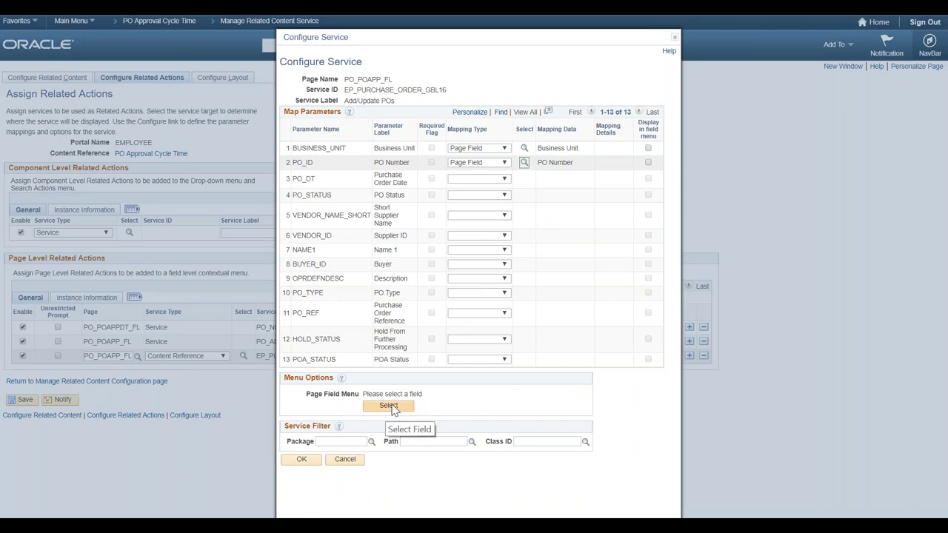
Set the page field menu to Business Unit, accept the service configuration and save the related actions.
click(389, 406)
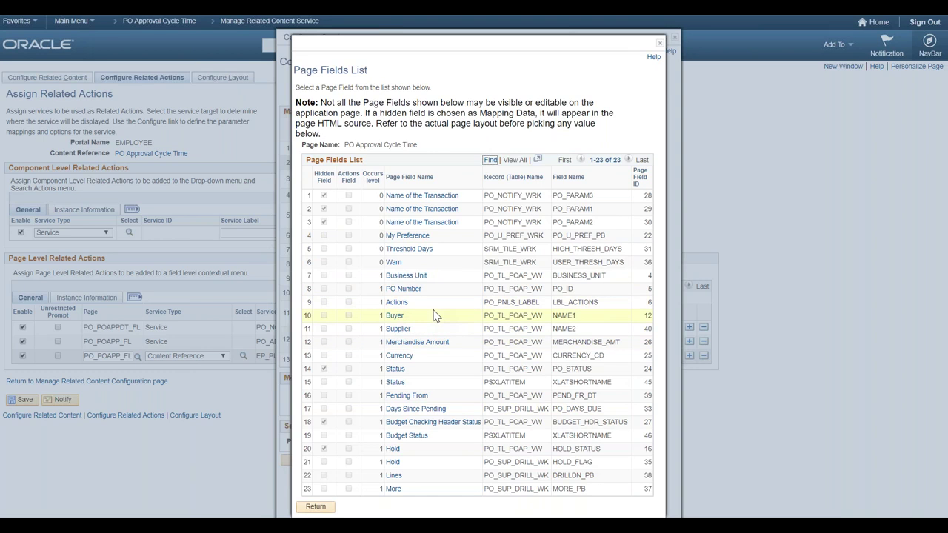
click(405, 276)
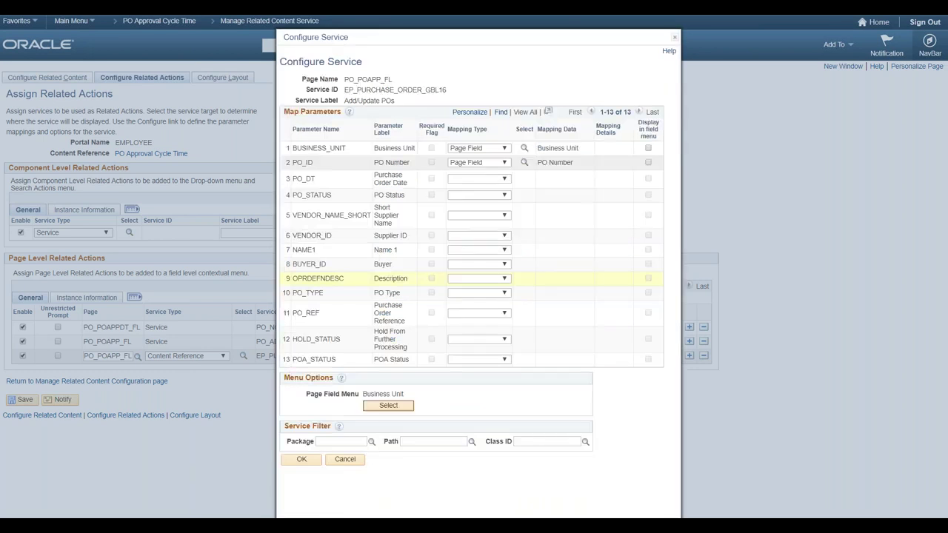
click(301, 459)
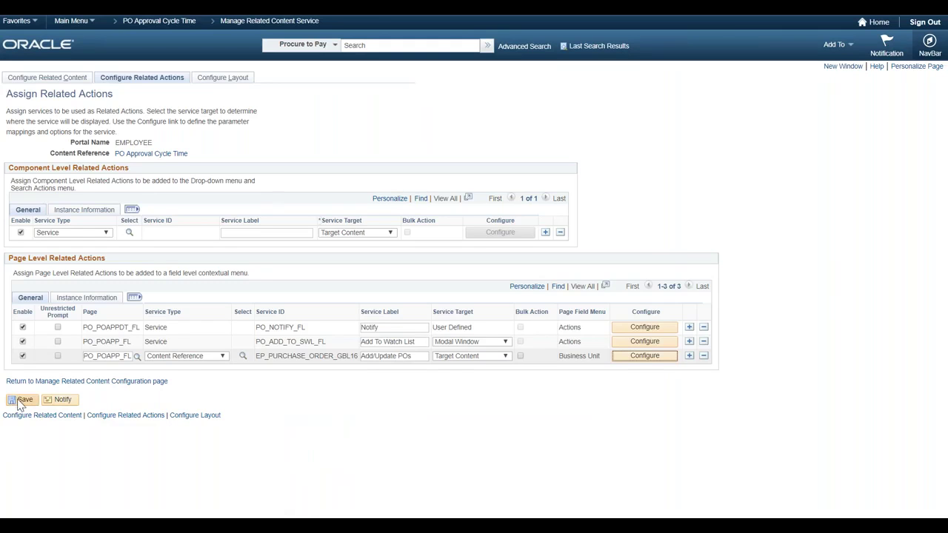
click(22, 400)
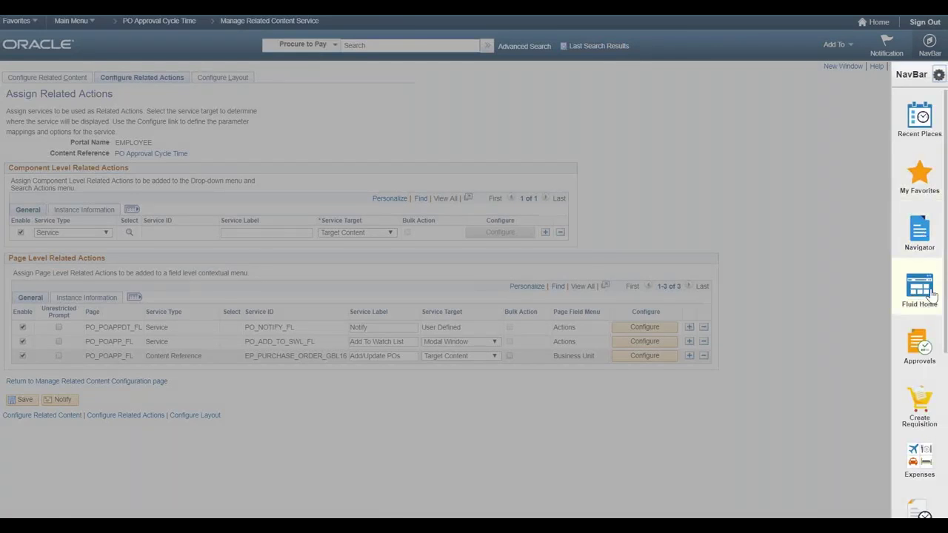
Return to the PO Approval Cycle Time page and launch Add/Update POs from the first purchase order's Business Unit field.
click(761, 220)
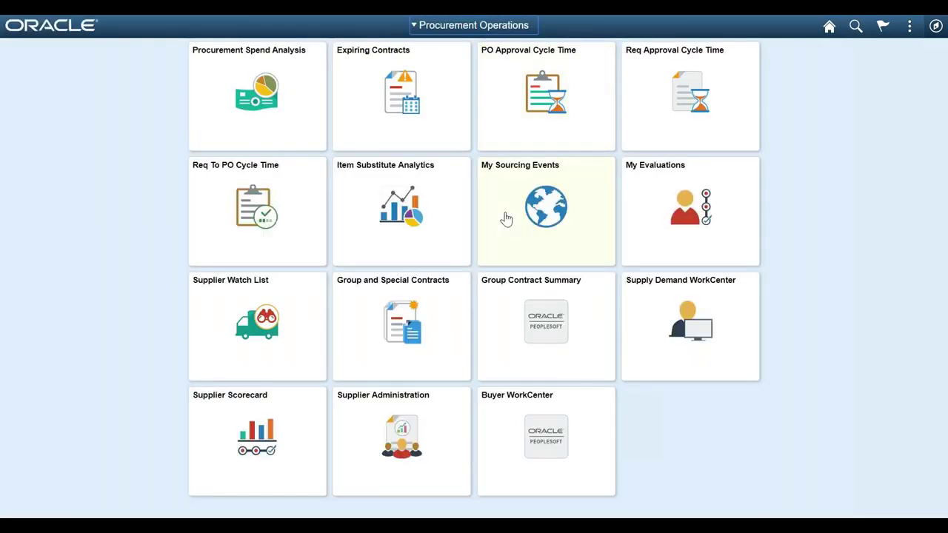
click(544, 109)
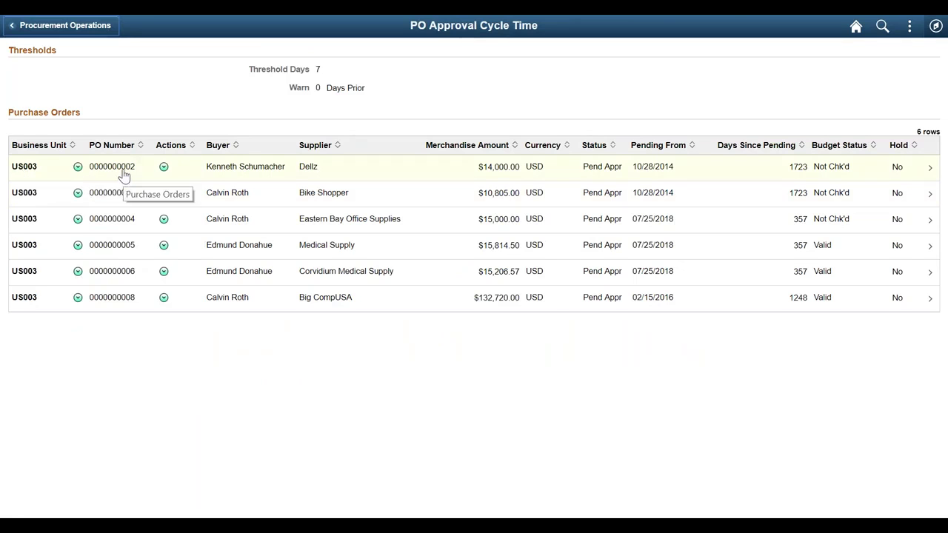
click(77, 168)
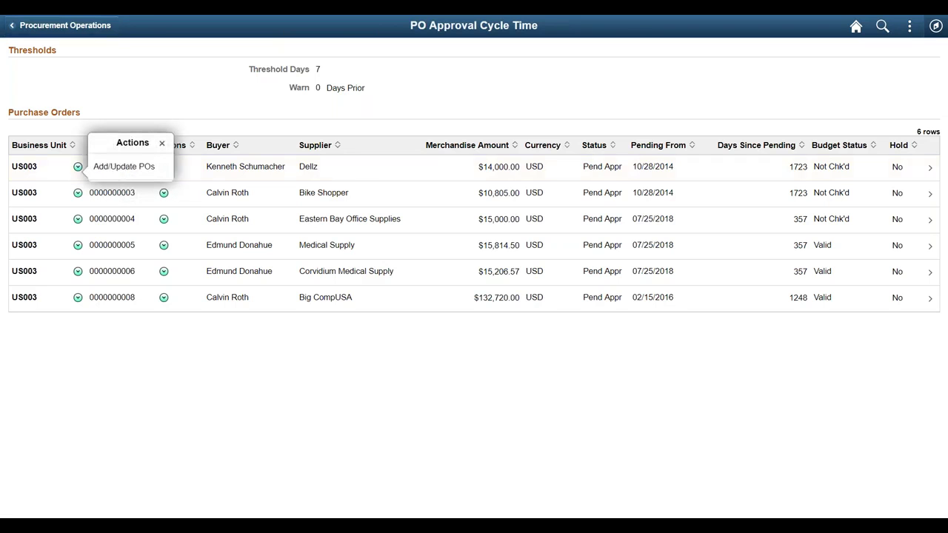
click(124, 169)
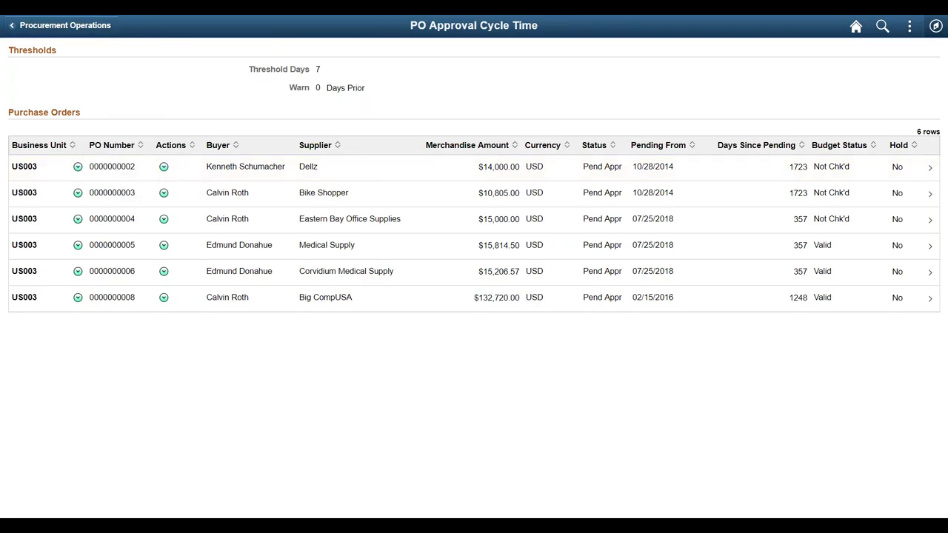